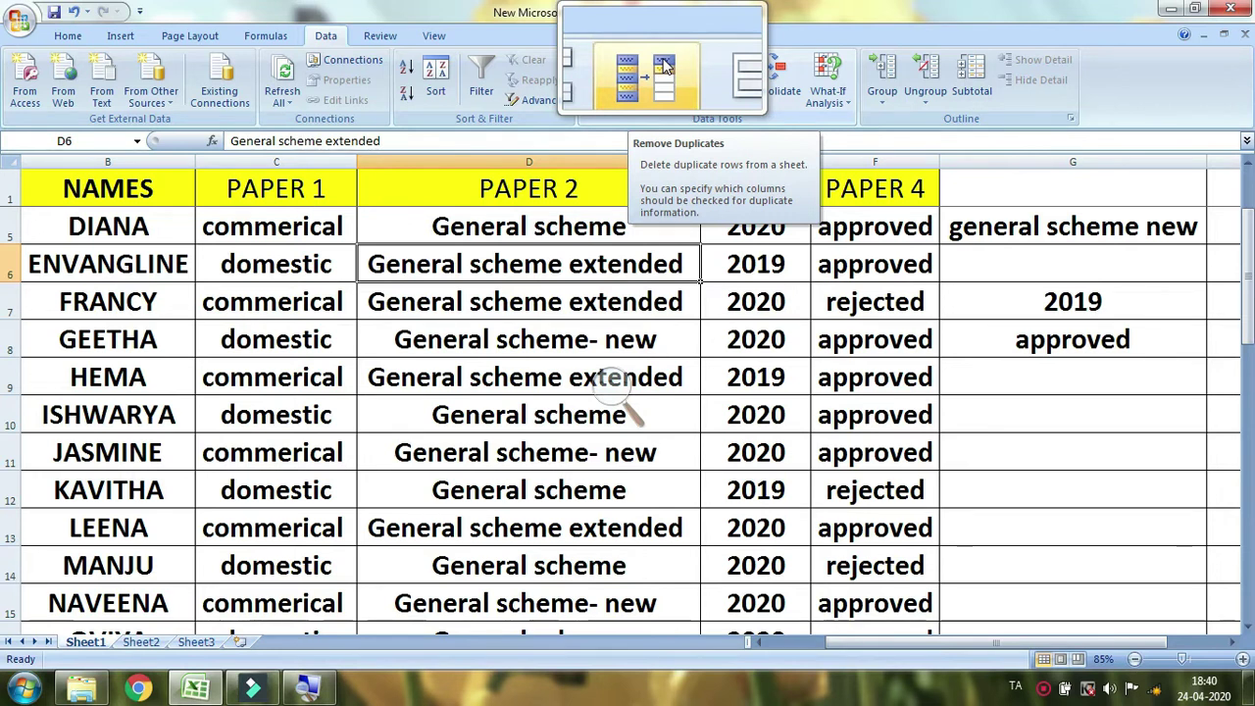
# Step: Select all of column D, the PAPER 2 column, from its header
pyautogui.press('super+plus')
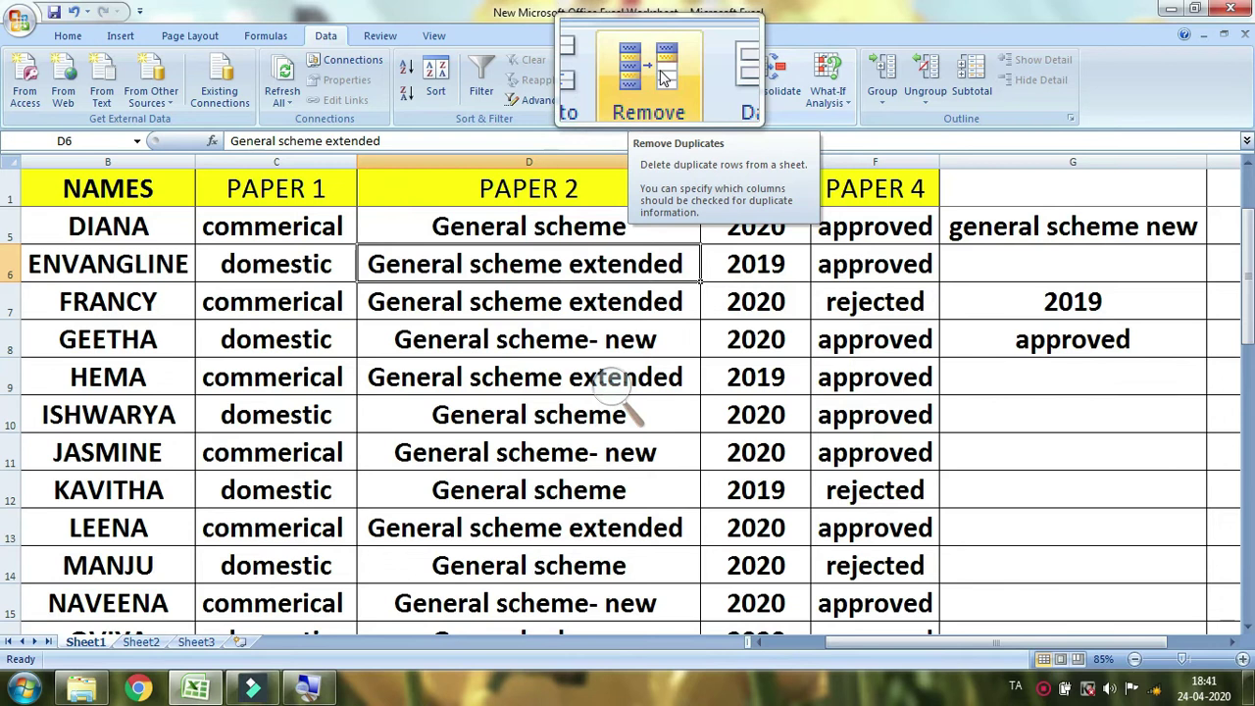
pyautogui.click(618, 291)
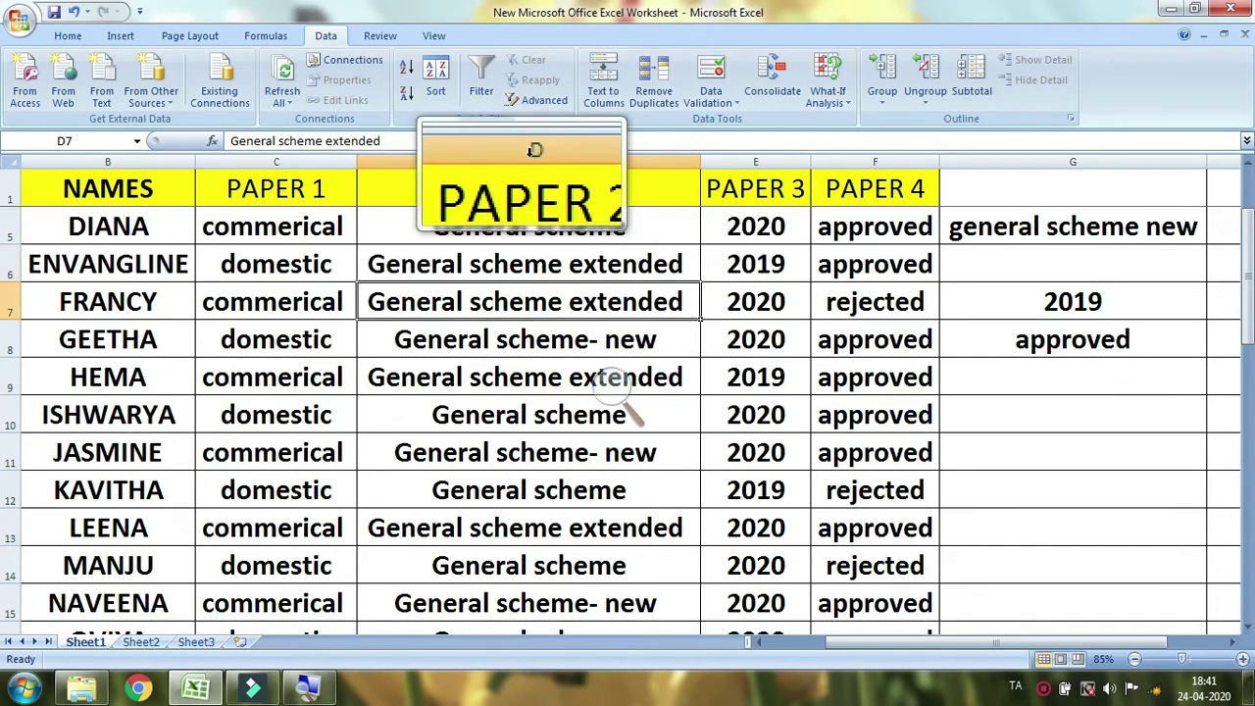
pyautogui.press('super+Escape')
pyautogui.moveTo(549, 219); pyautogui.dragTo(595, 585)
pyautogui.click(603, 452)
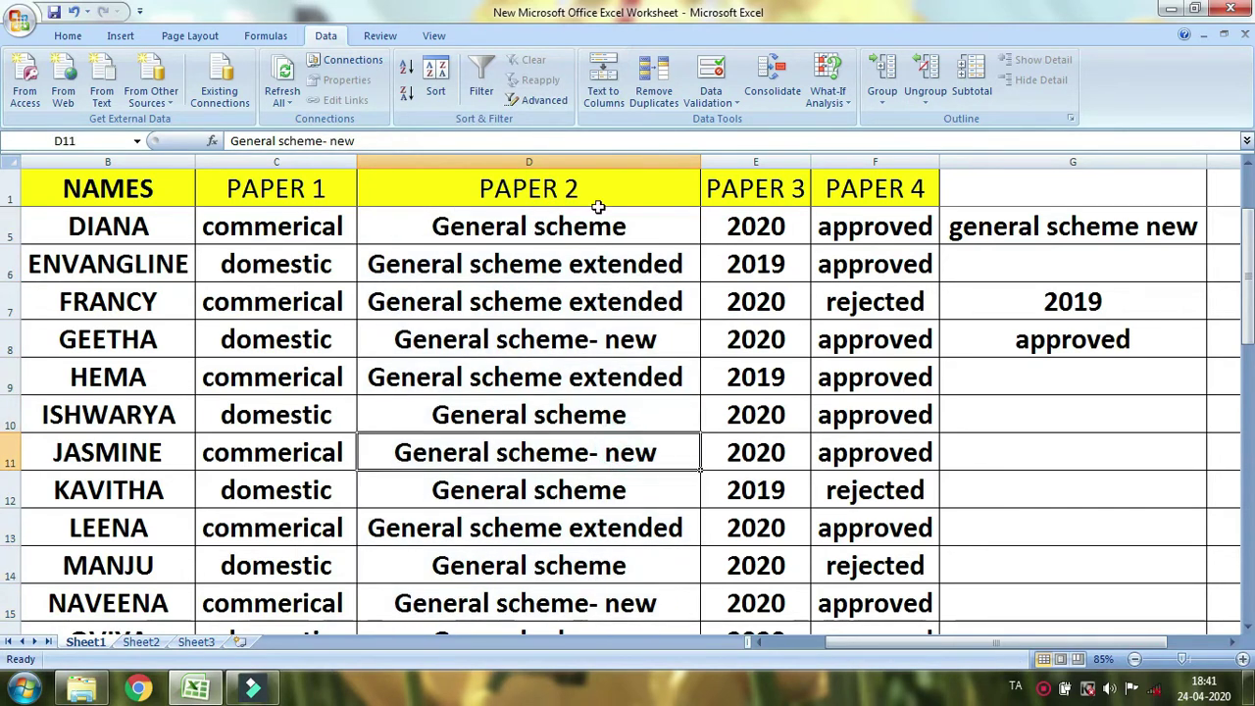
pyautogui.click(593, 155)
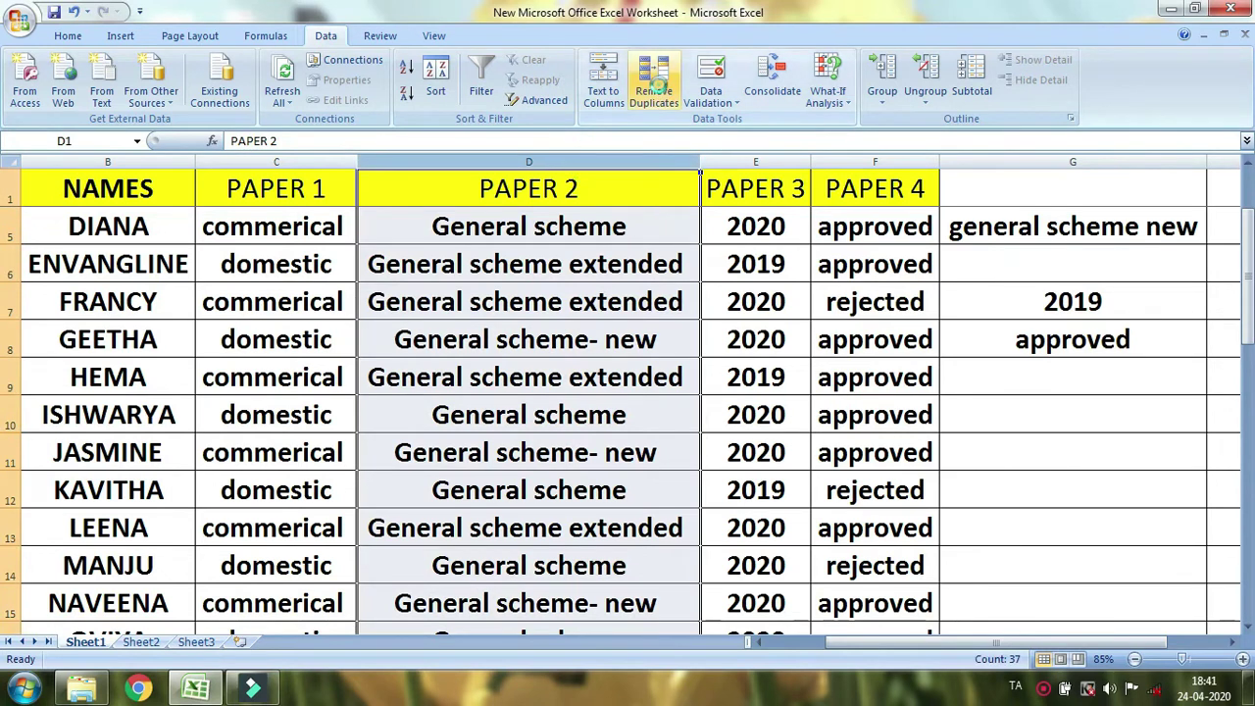
# Step: Open Remove Duplicates for the current selection only, so just PAPER 2 is checked
pyautogui.click(654, 86)
pyautogui.moveTo(627, 448); pyautogui.dragTo(699, 253)
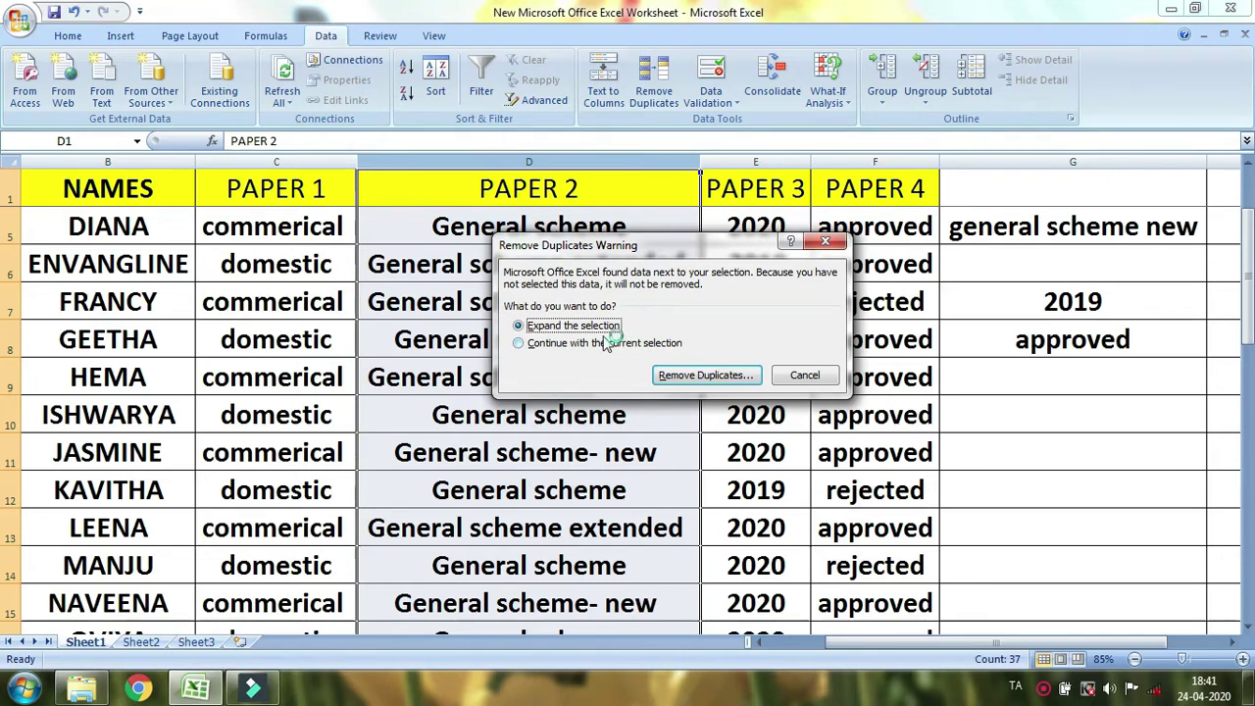
pyautogui.press('super+plus')
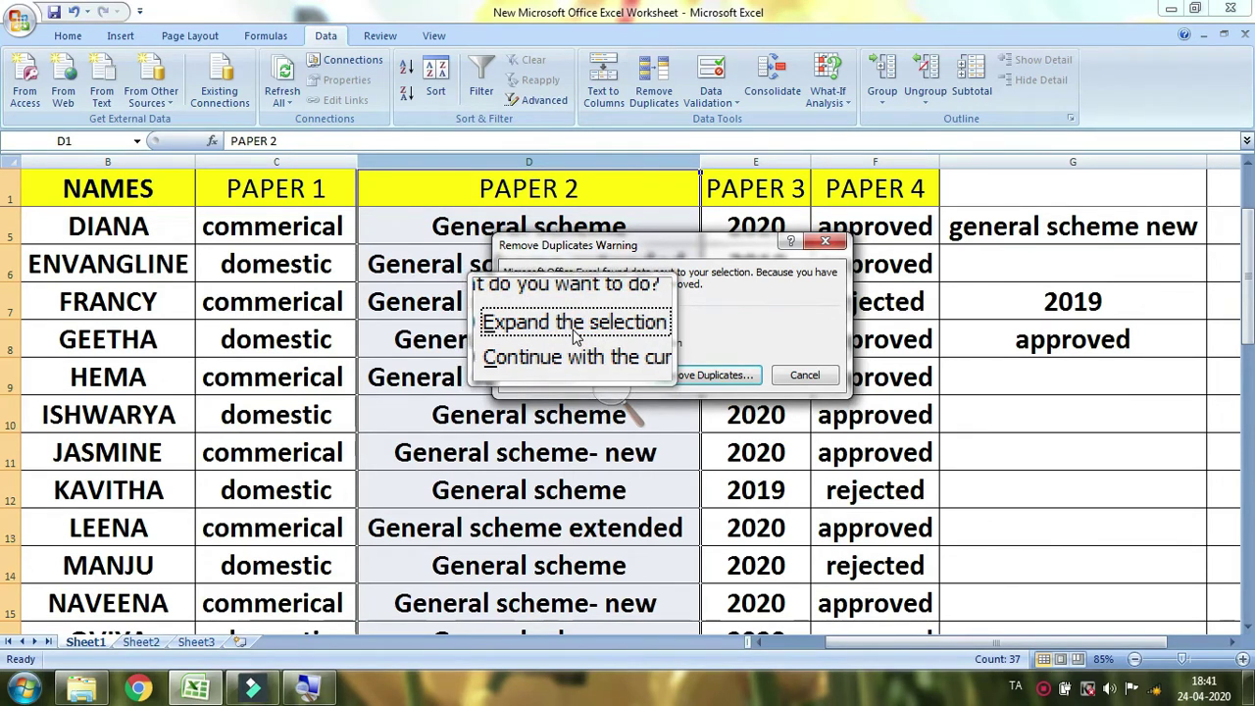
pyautogui.click(517, 343)
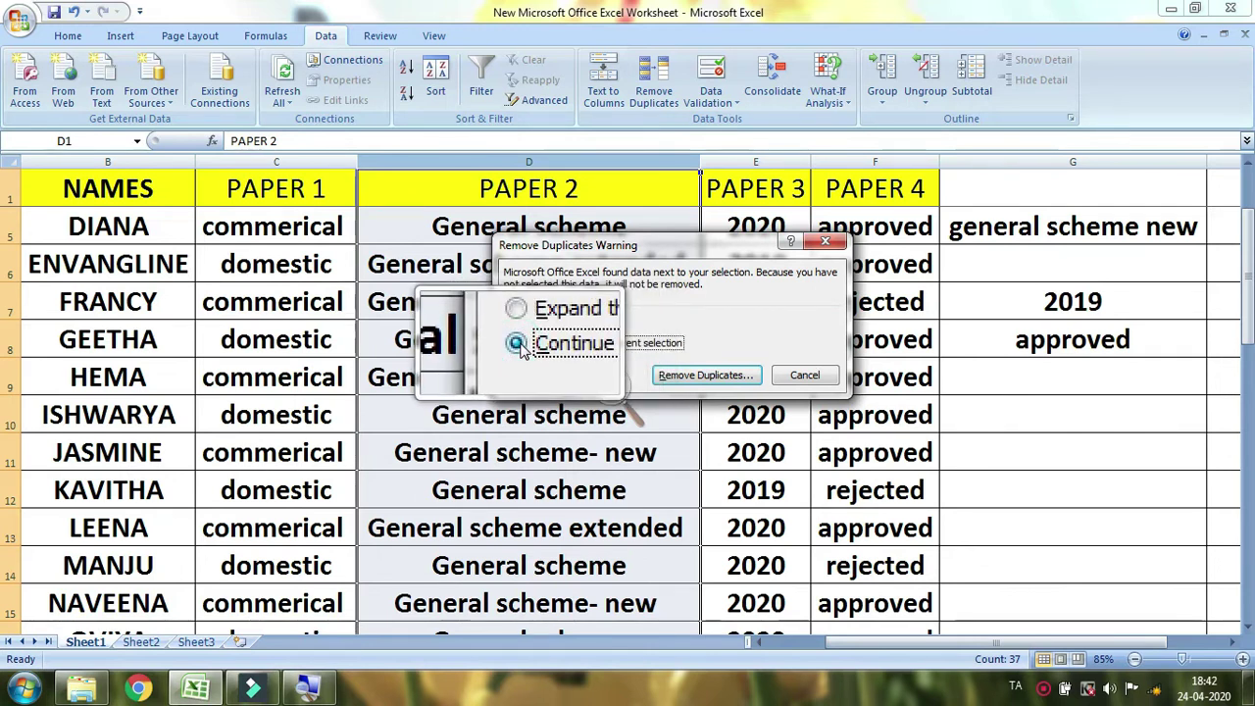
pyautogui.click(698, 379)
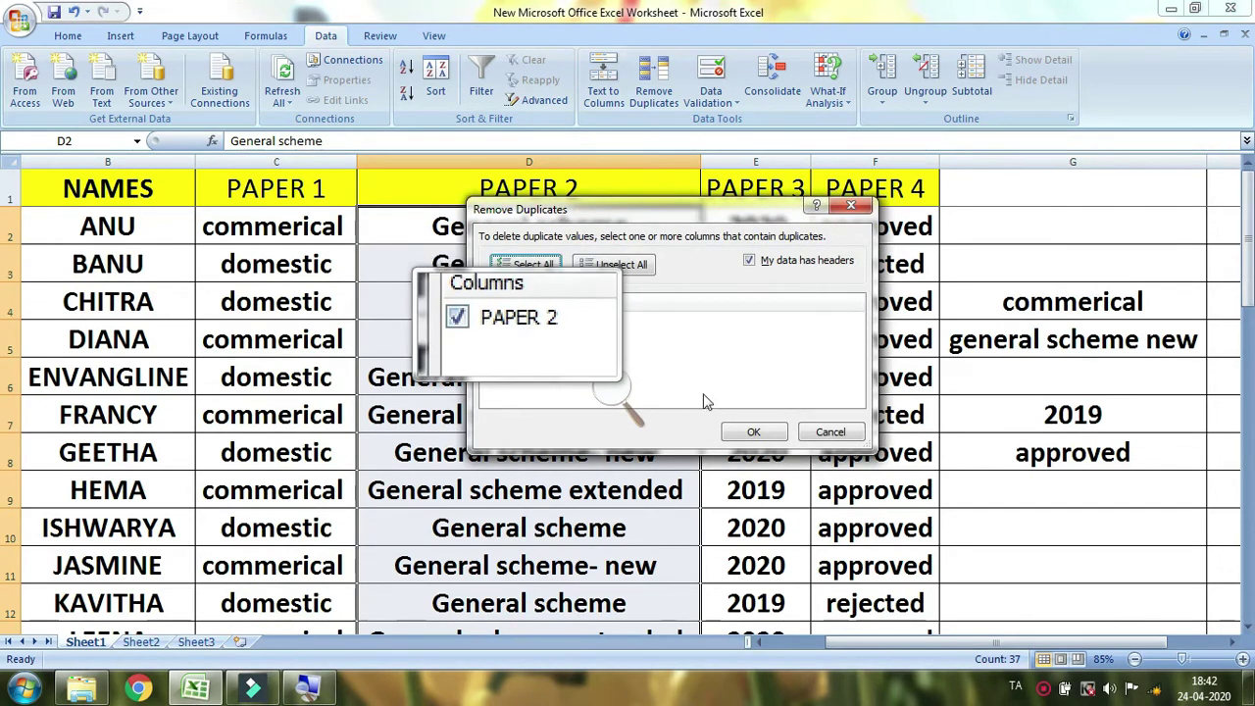
# Step: Remove 33 duplicates, leaving PAPER 2 values General scheme, extended and new
pyautogui.click(770, 441)
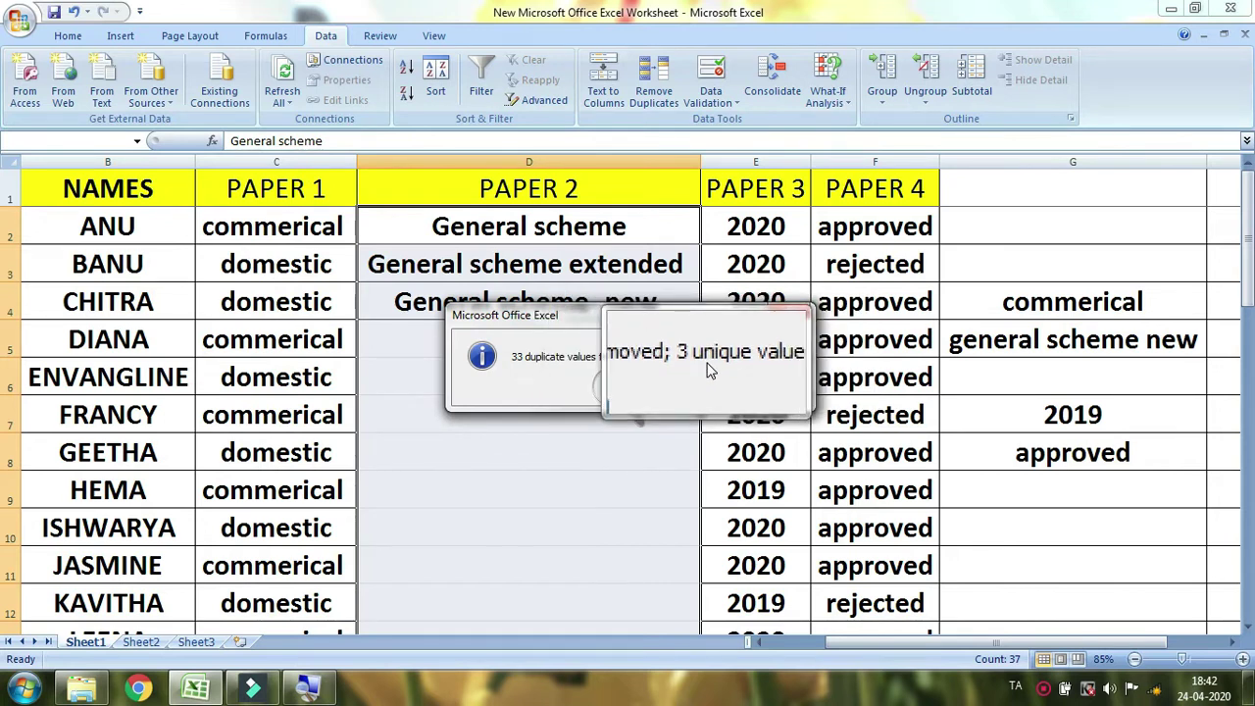
pyautogui.press('super+Escape')
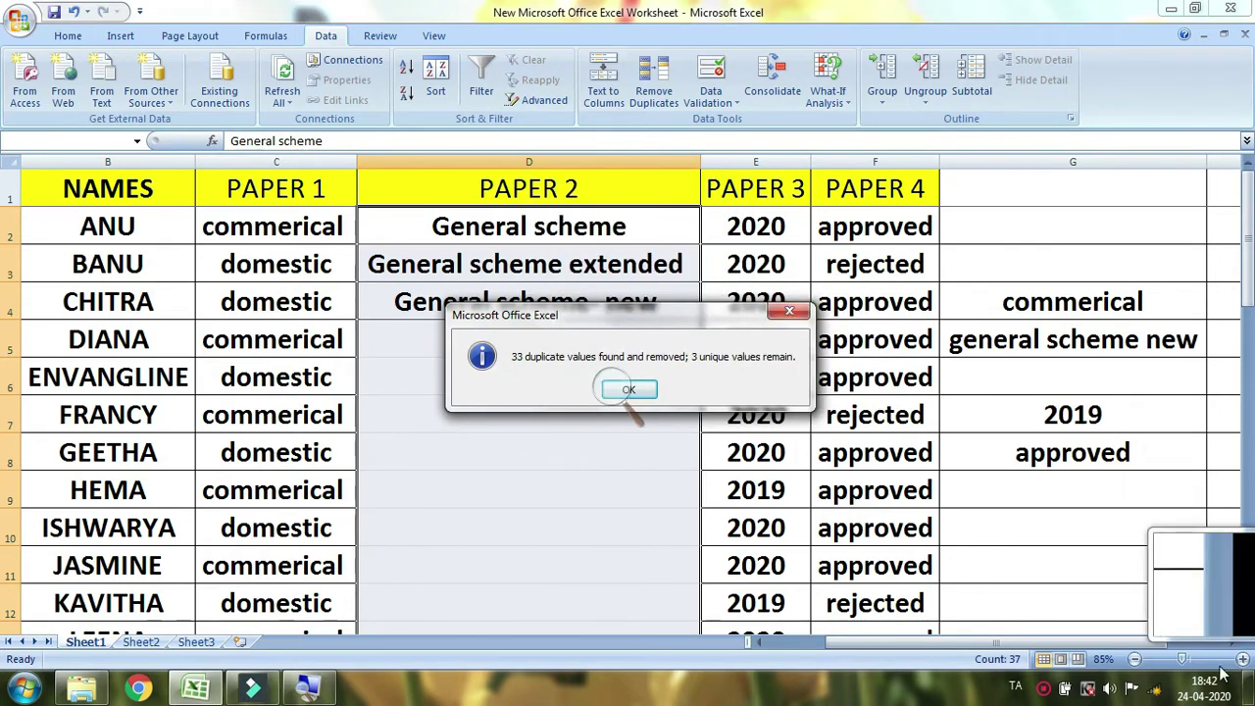
# Step: Dismiss the summary and review the three remaining PAPER 2 schemes in D2:D4
pyautogui.click(629, 390)
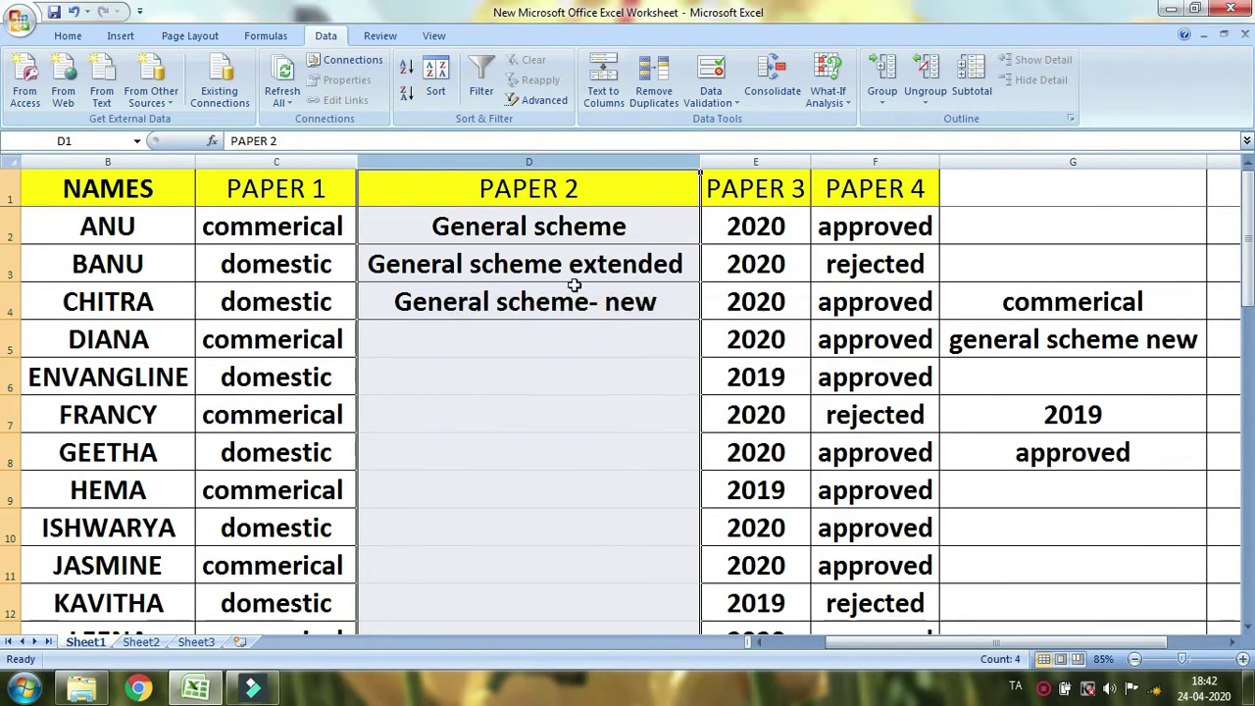
pyautogui.click(491, 230)
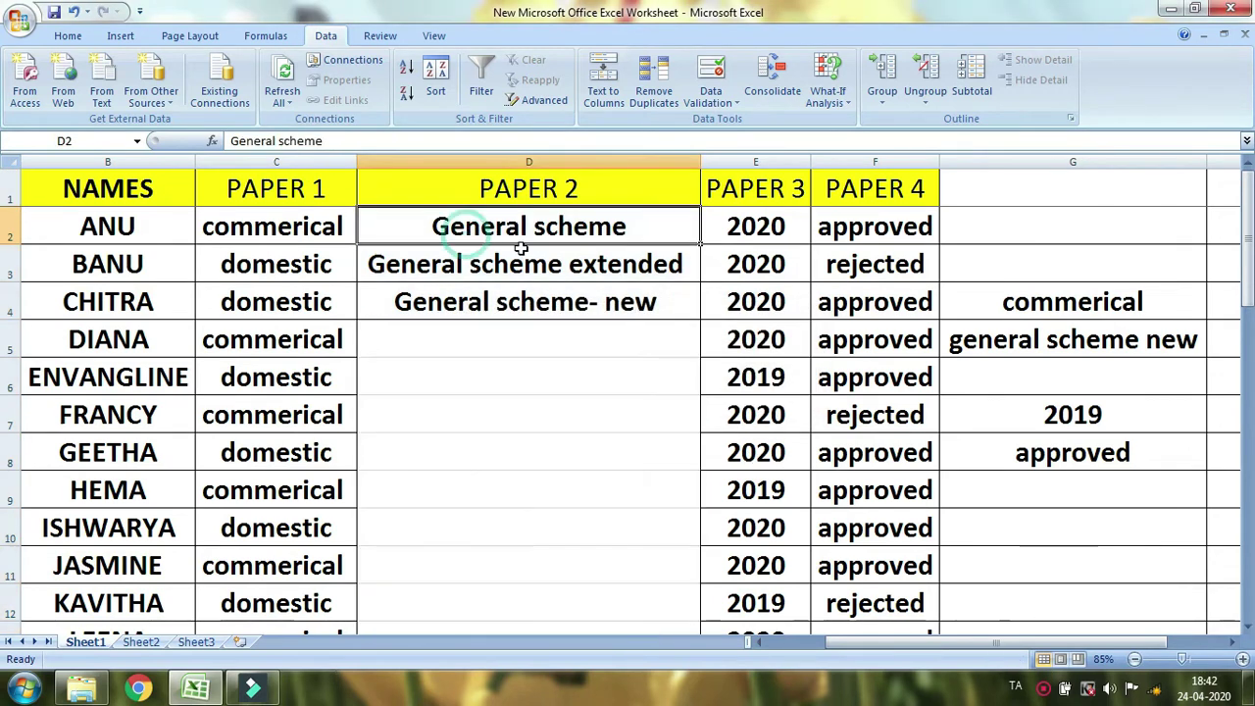
pyautogui.click(458, 264)
pyautogui.click(489, 304)
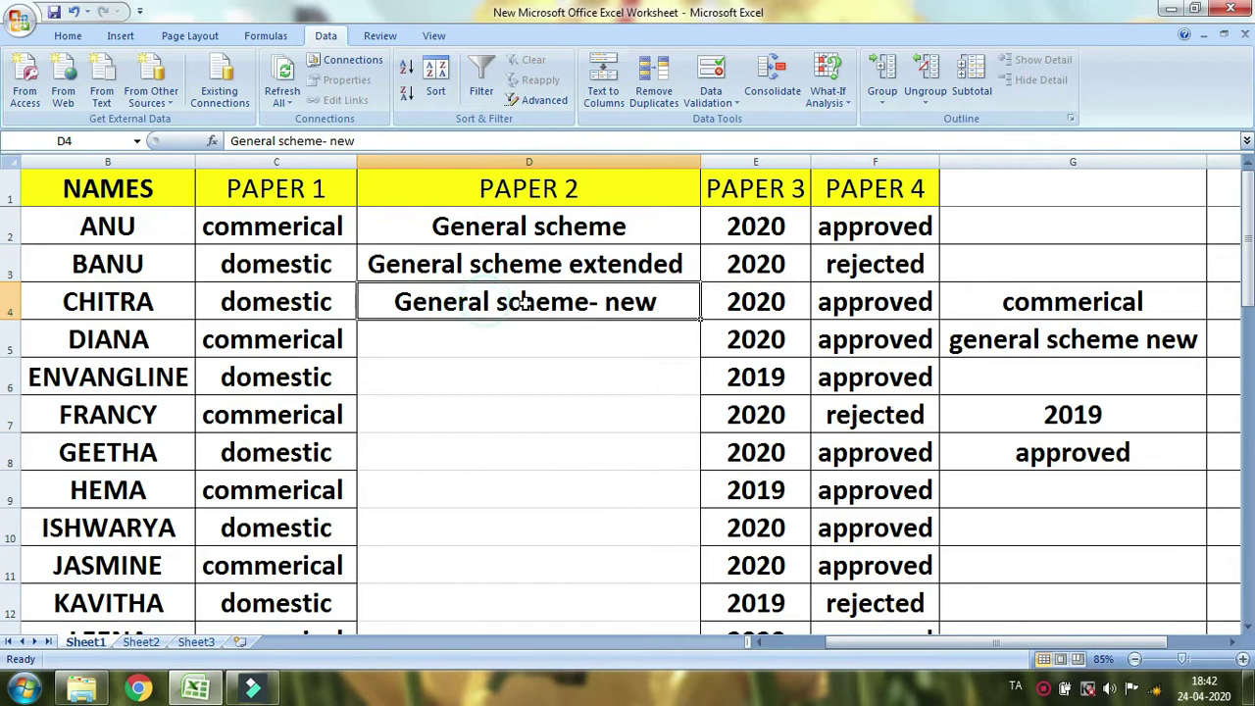
pyautogui.moveTo(562, 225); pyautogui.dragTo(571, 299)
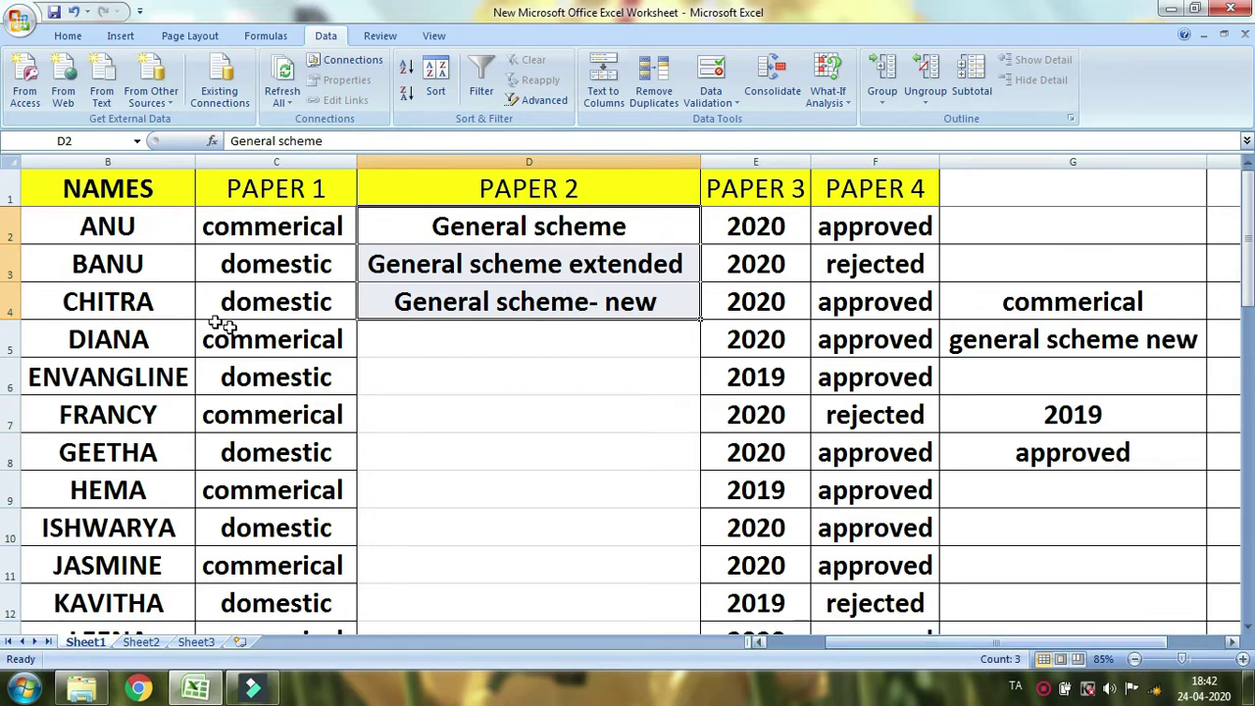
# Step: Review the NAMES column, from ANU to ENVANGLINE, scrolling down the sheet and back
pyautogui.click(95, 225)
pyautogui.click(106, 377)
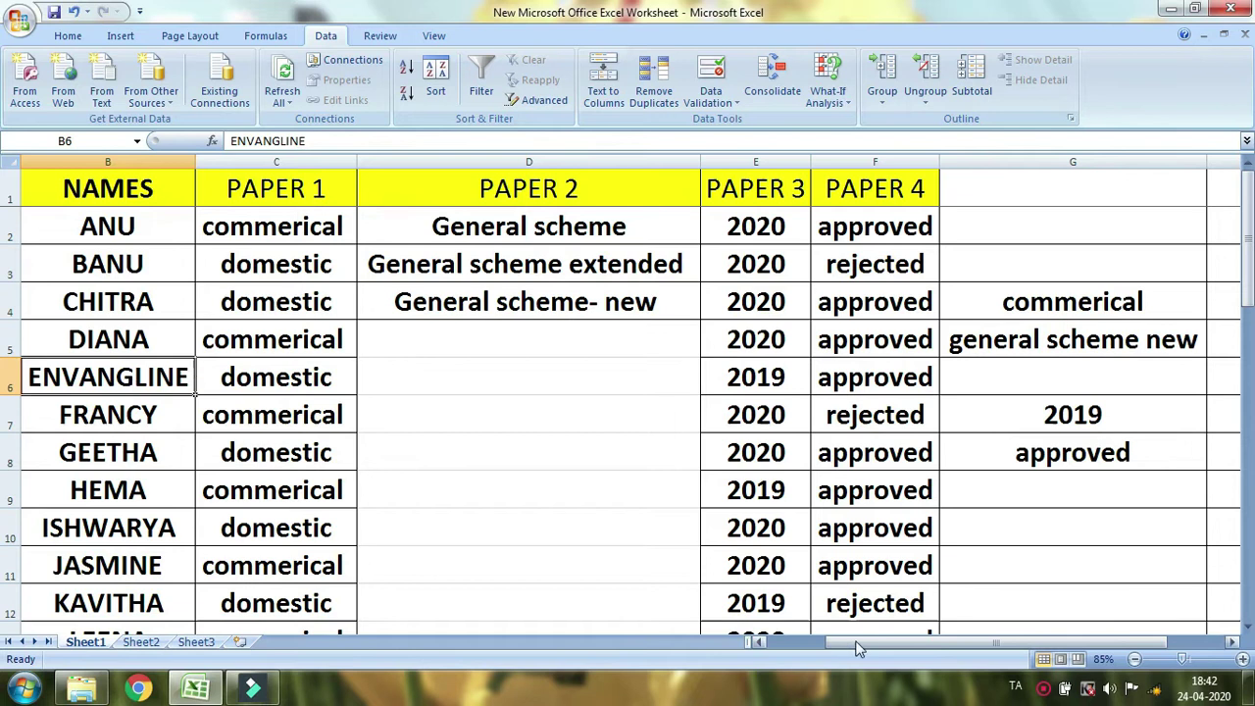
pyautogui.moveTo(856, 647); pyautogui.dragTo(804, 647)
pyautogui.scroll(-4, 216, 478)
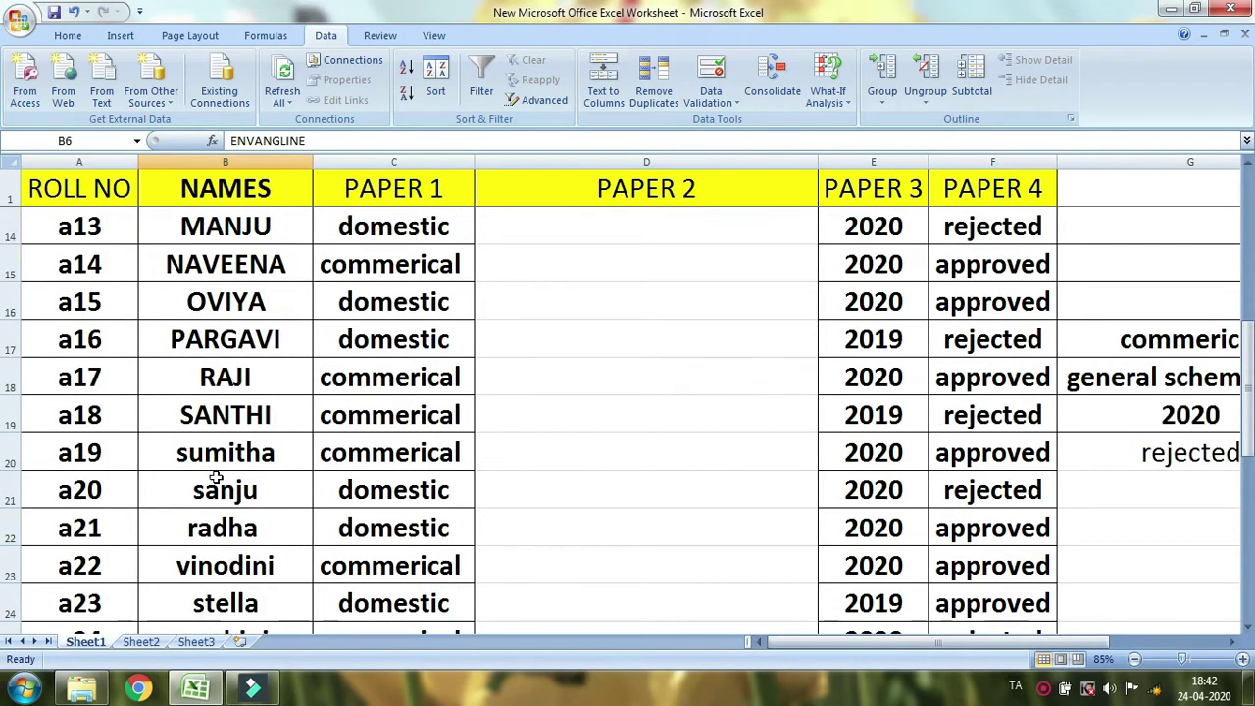
pyautogui.scroll(-4, 216, 477)
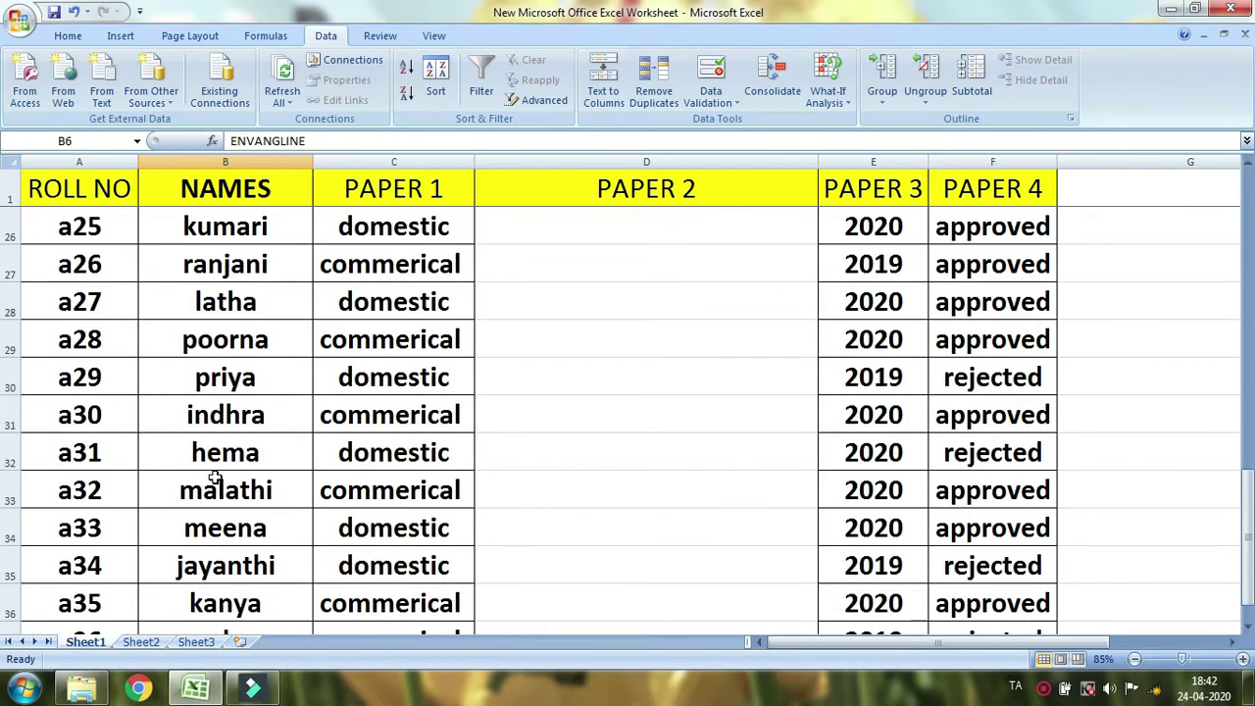
pyautogui.scroll(6, 242, 501)
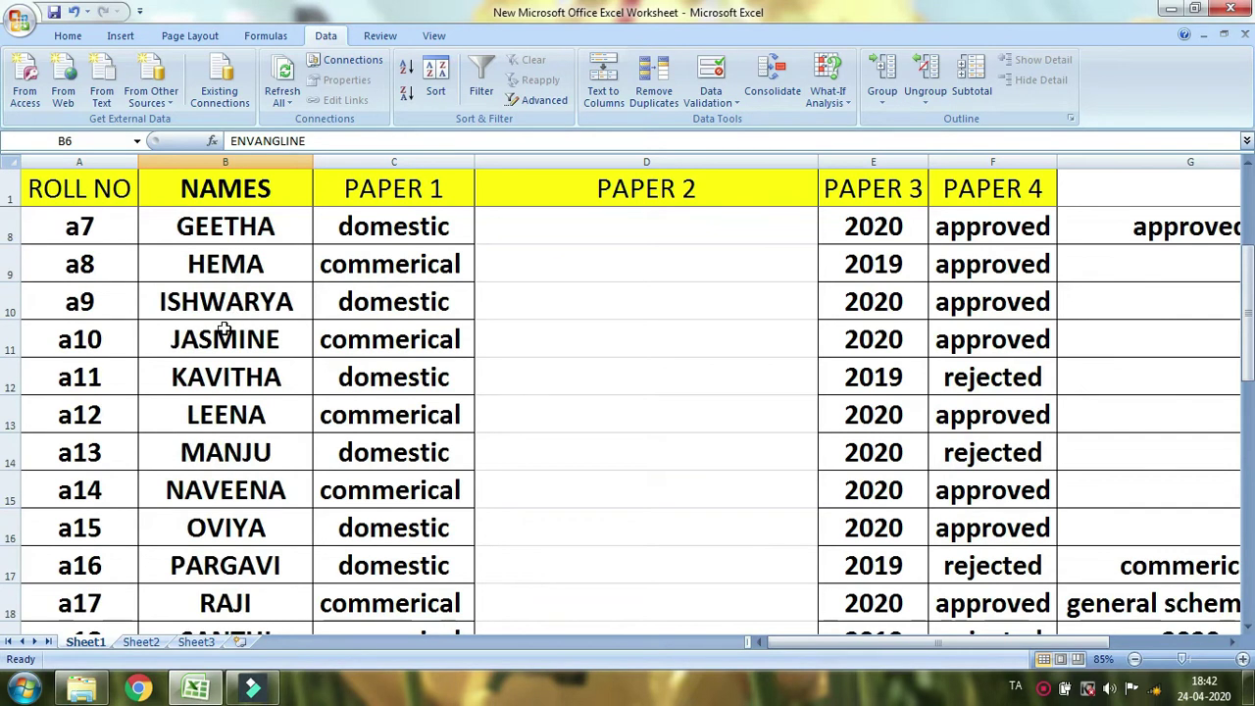
# Step: Remove duplicates from column B using only the current selection, dropping 1 repeated name
pyautogui.click(235, 163)
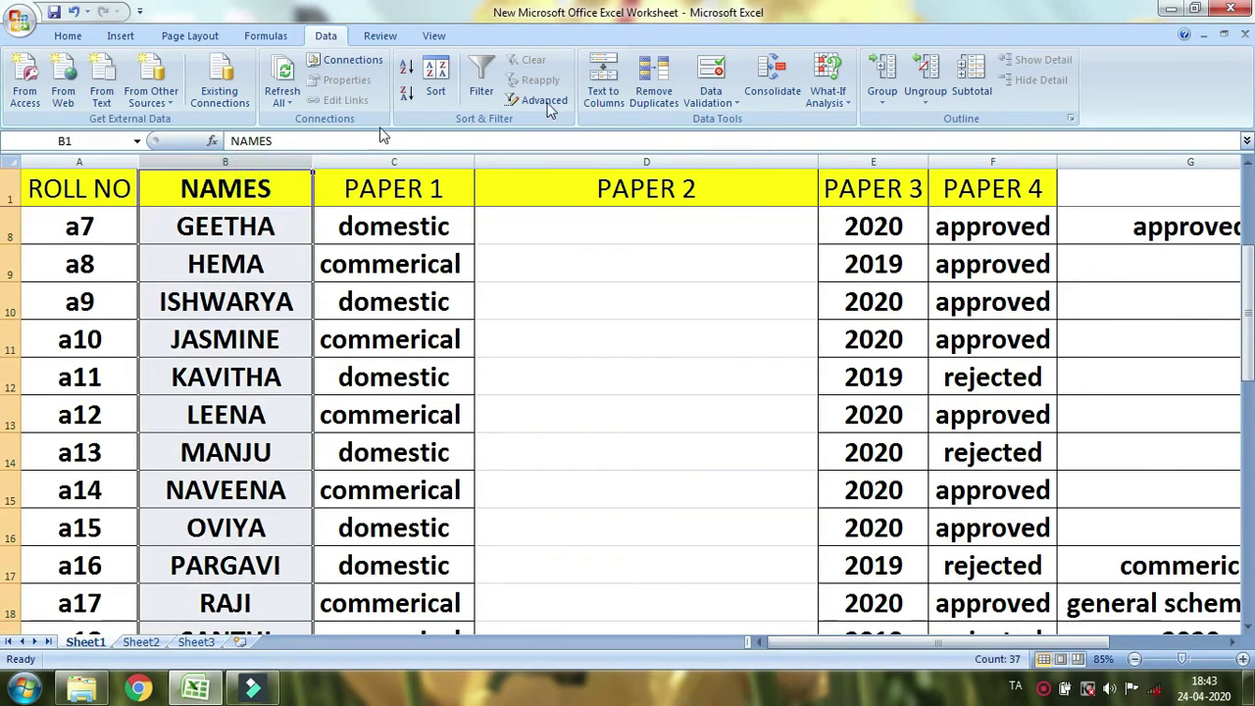
pyautogui.click(655, 78)
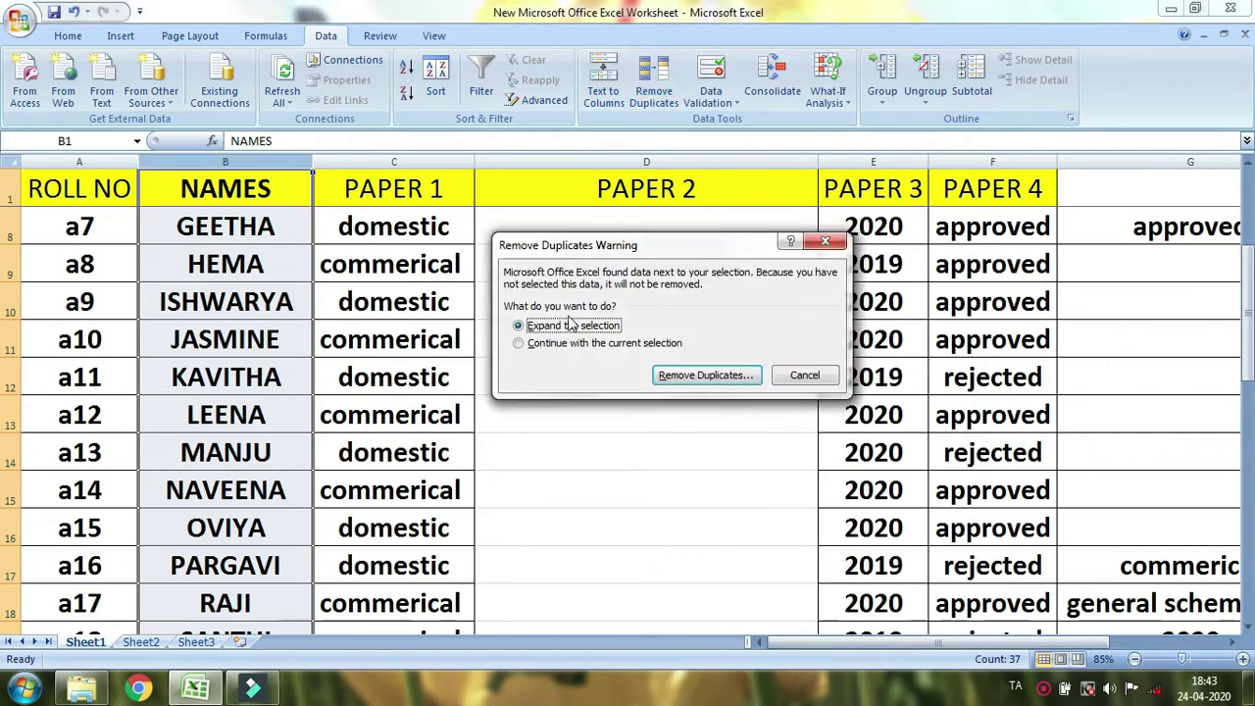
pyautogui.click(549, 345)
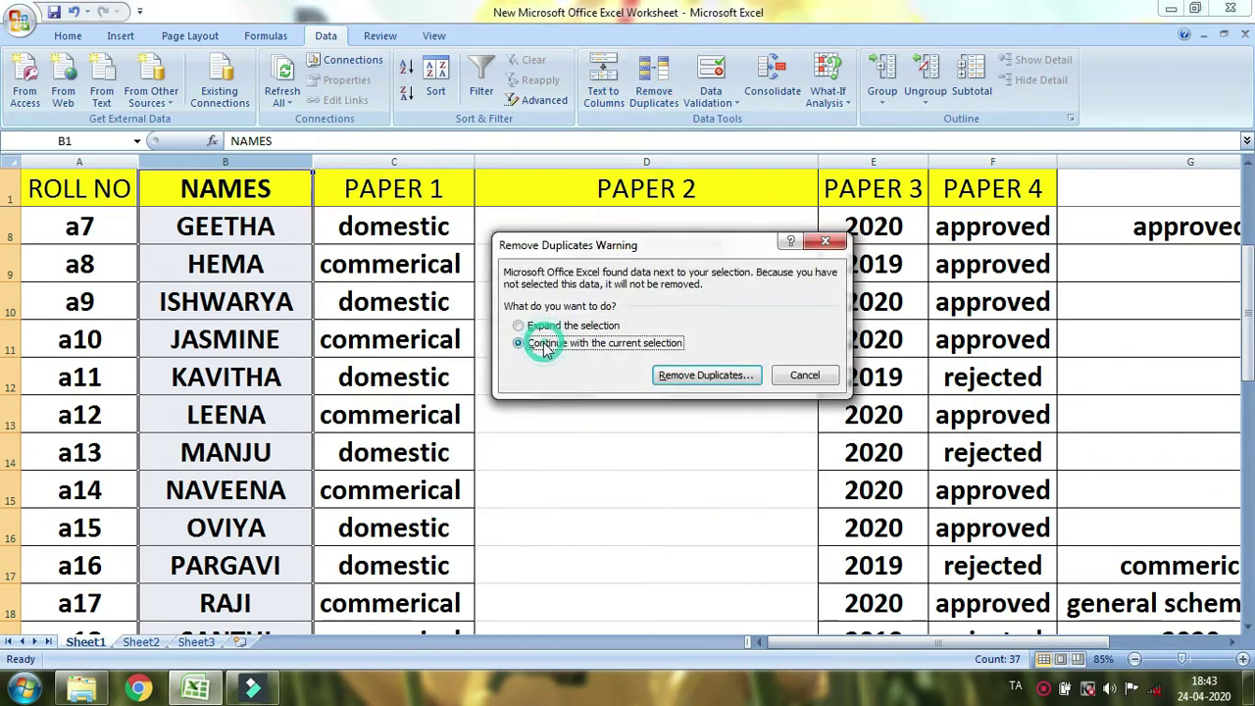
pyautogui.click(704, 376)
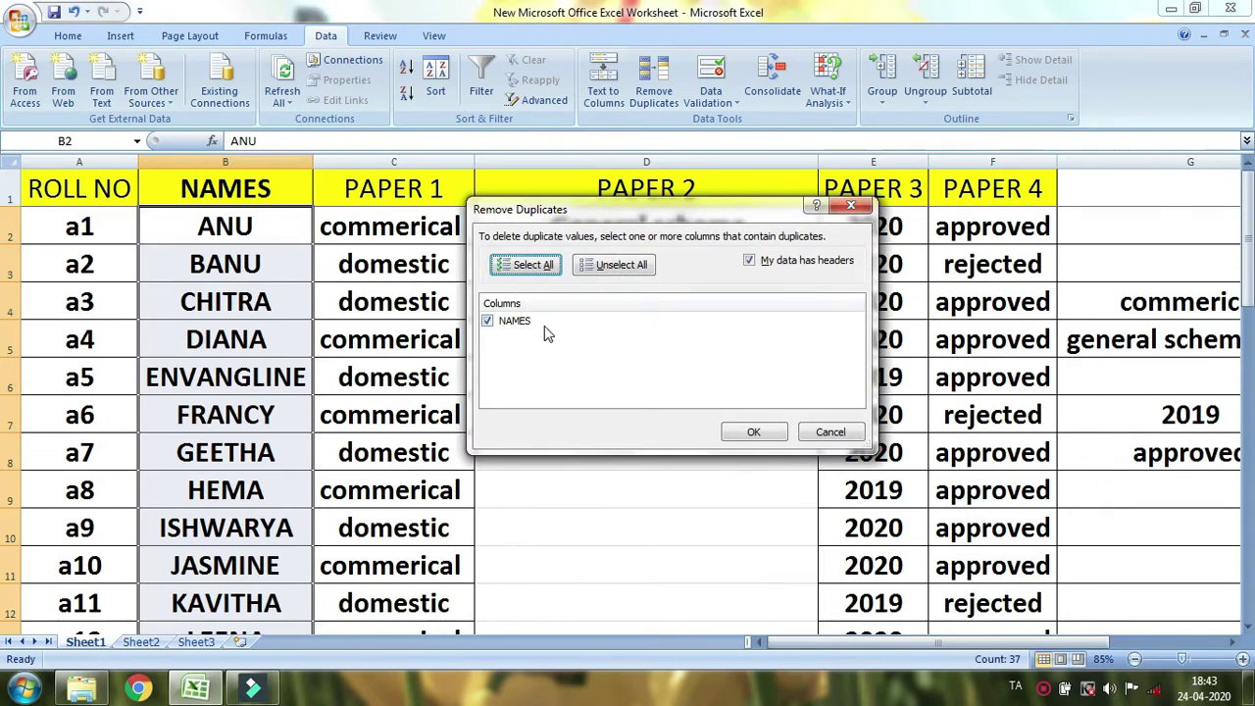
pyautogui.click(753, 433)
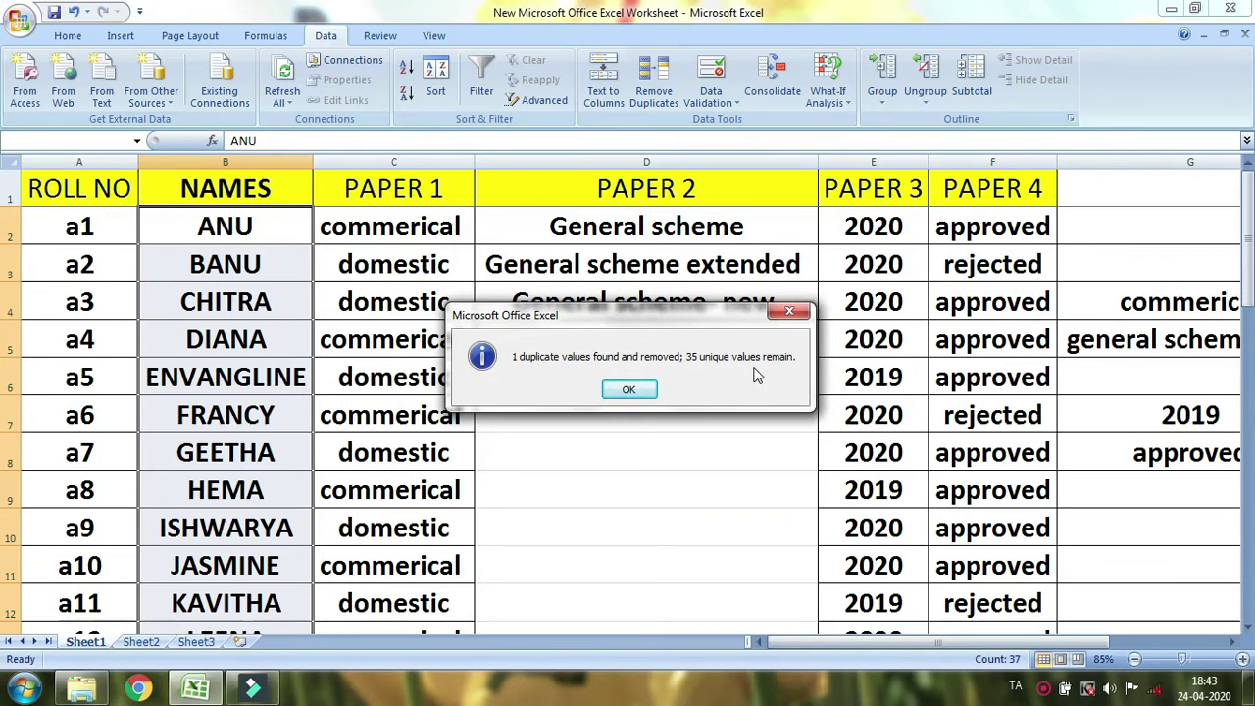
# Step: Dismiss the summary, scroll to check Sheet1, and go to Sheet3
pyautogui.click(628, 391)
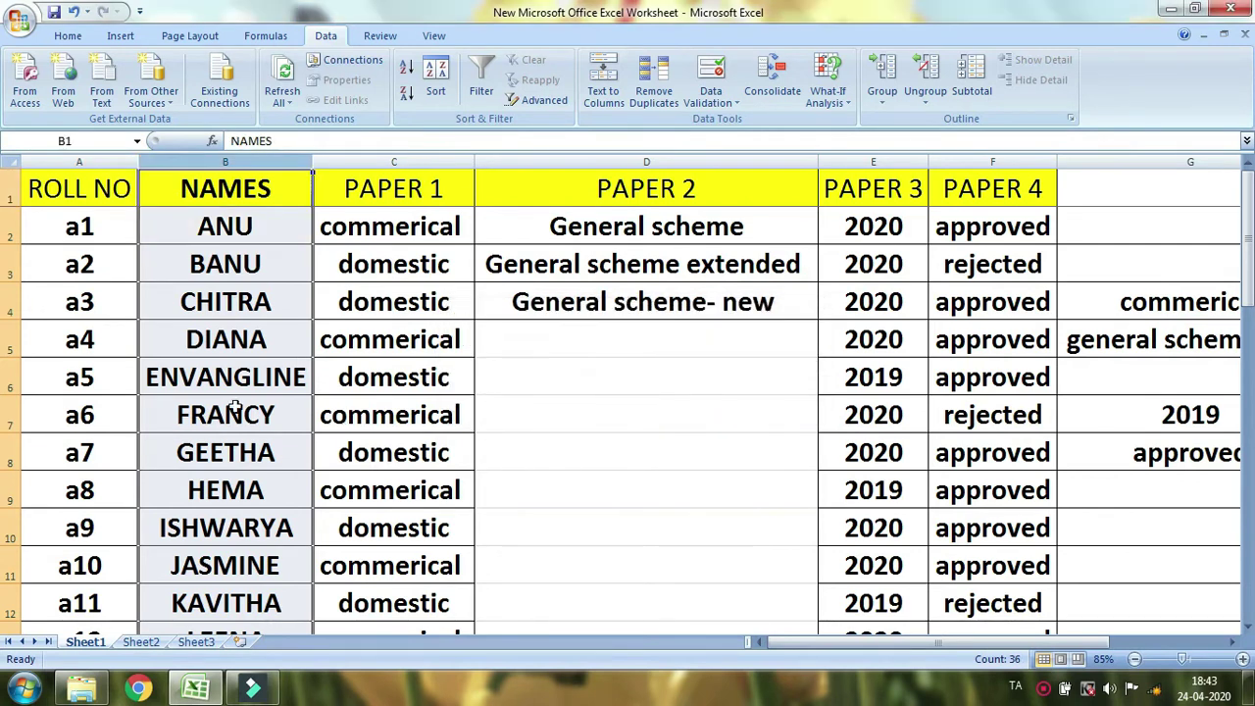
pyautogui.scroll(-10, 261, 409)
pyautogui.scroll(10, 270, 415)
pyautogui.click(196, 641)
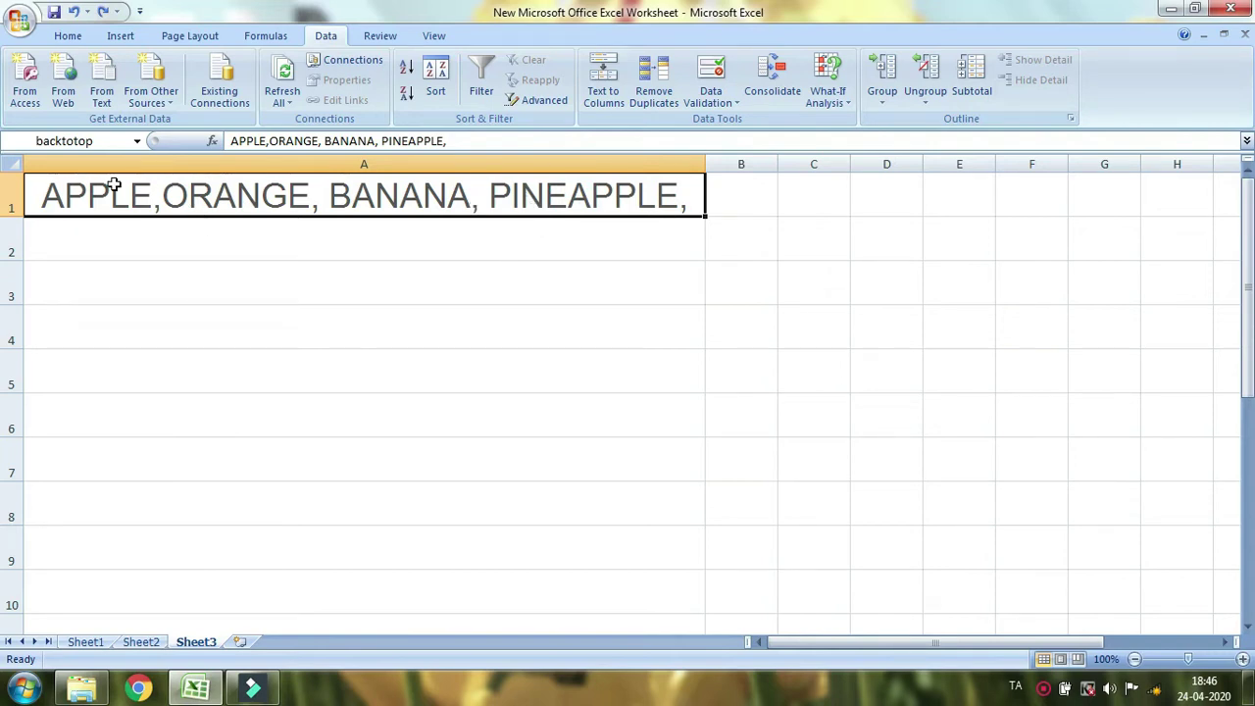
# Step: Run Text to Columns on A1 as Delimited text, splitting on Comma and Tab
pyautogui.click(602, 99)
pyautogui.click(602, 98)
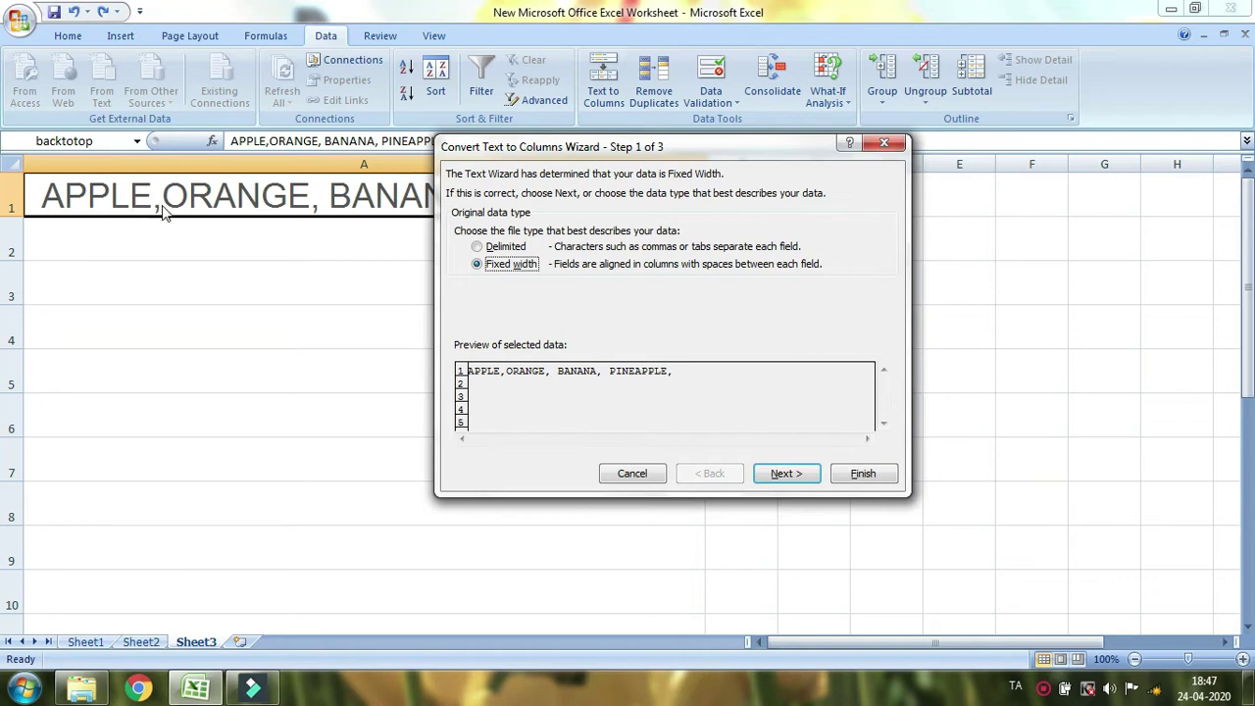
pyautogui.click(507, 249)
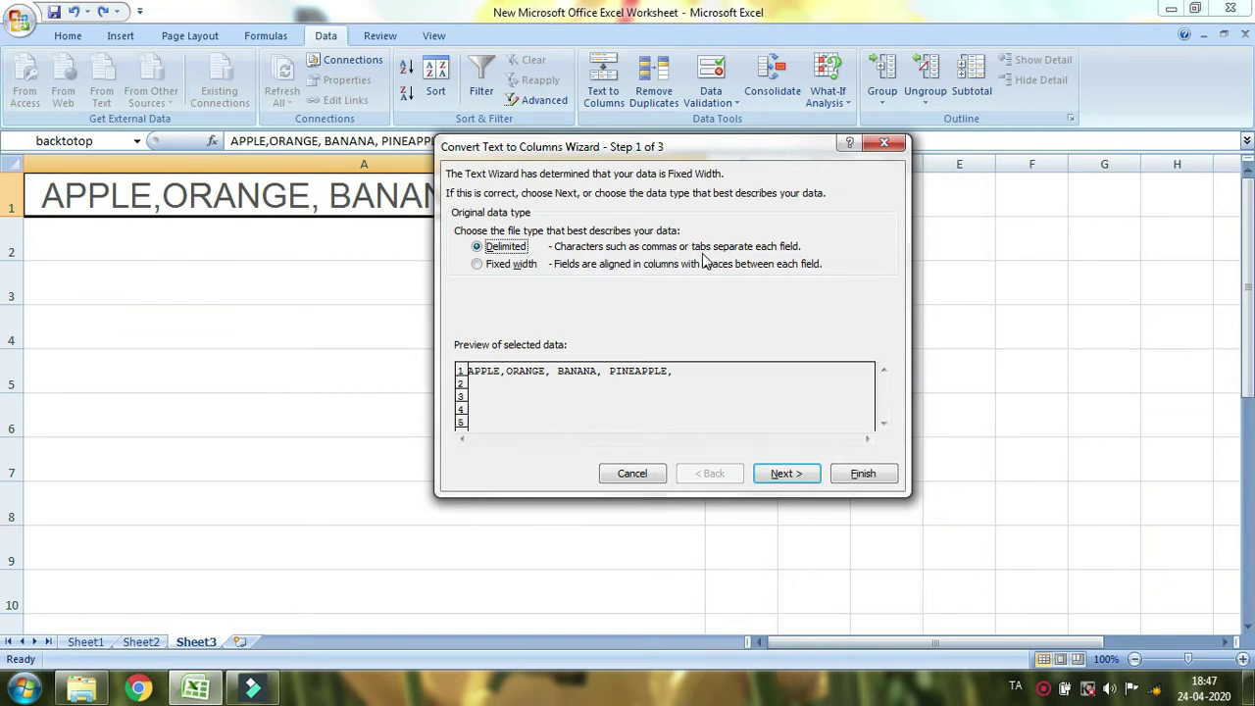
pyautogui.click(810, 474)
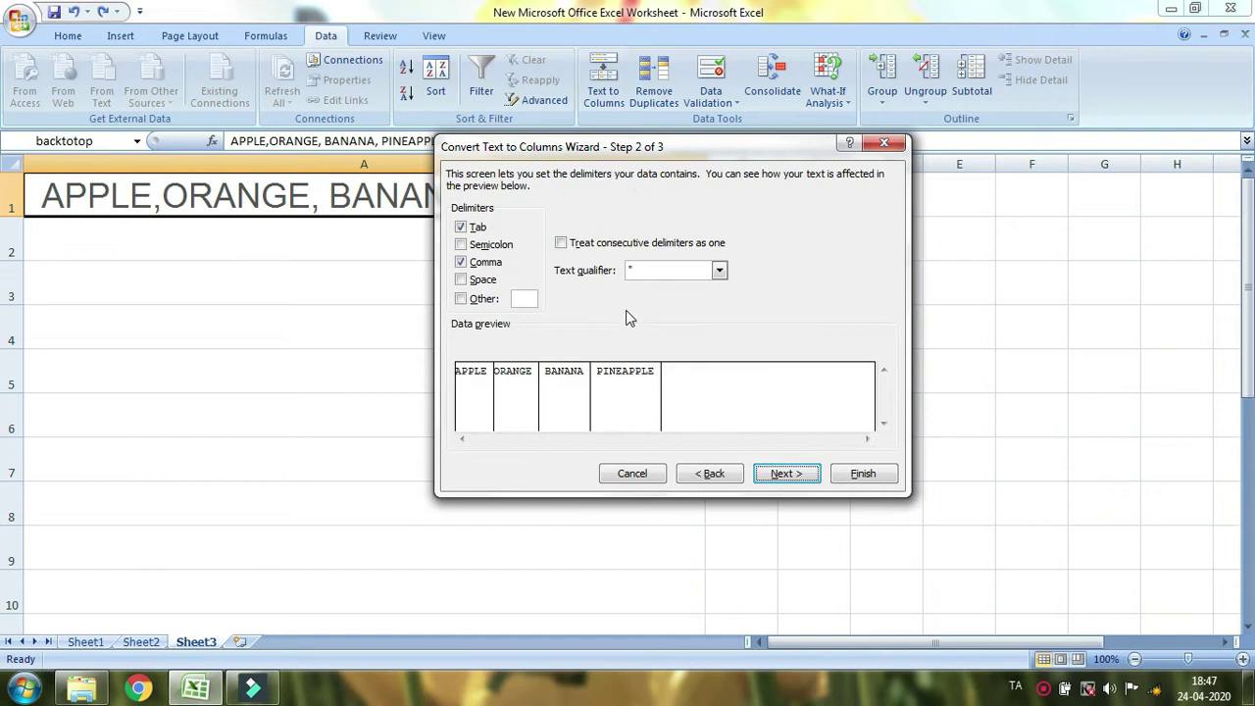
pyautogui.click(477, 227)
pyautogui.click(477, 228)
pyautogui.click(476, 262)
pyautogui.click(476, 262)
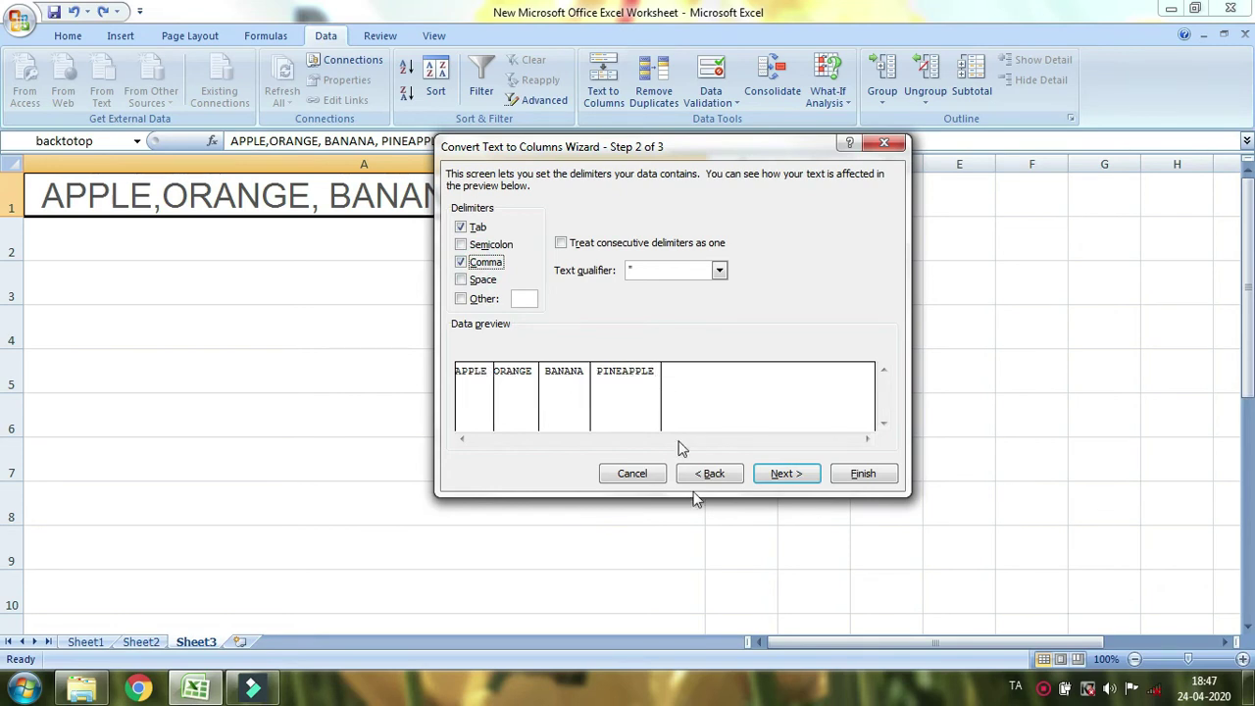
pyautogui.click(784, 474)
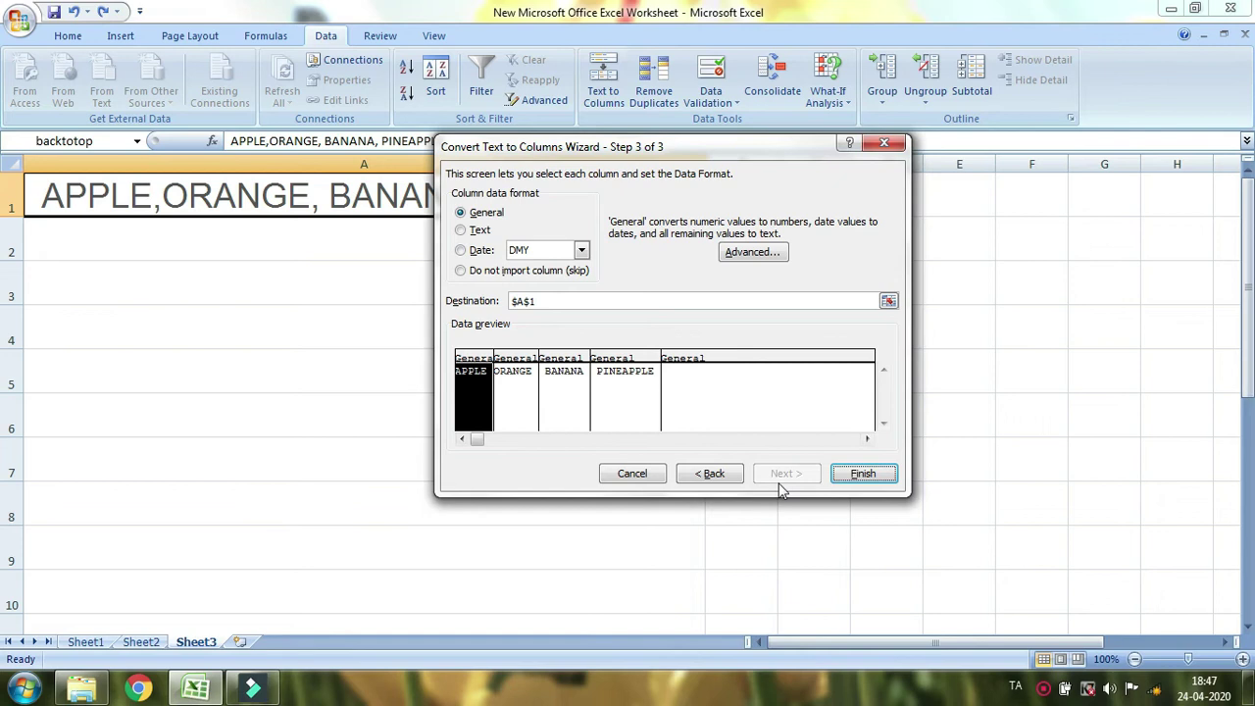
# Step: Finish the split and AutoFit all columns so each fruit fits its cell
pyautogui.click(863, 473)
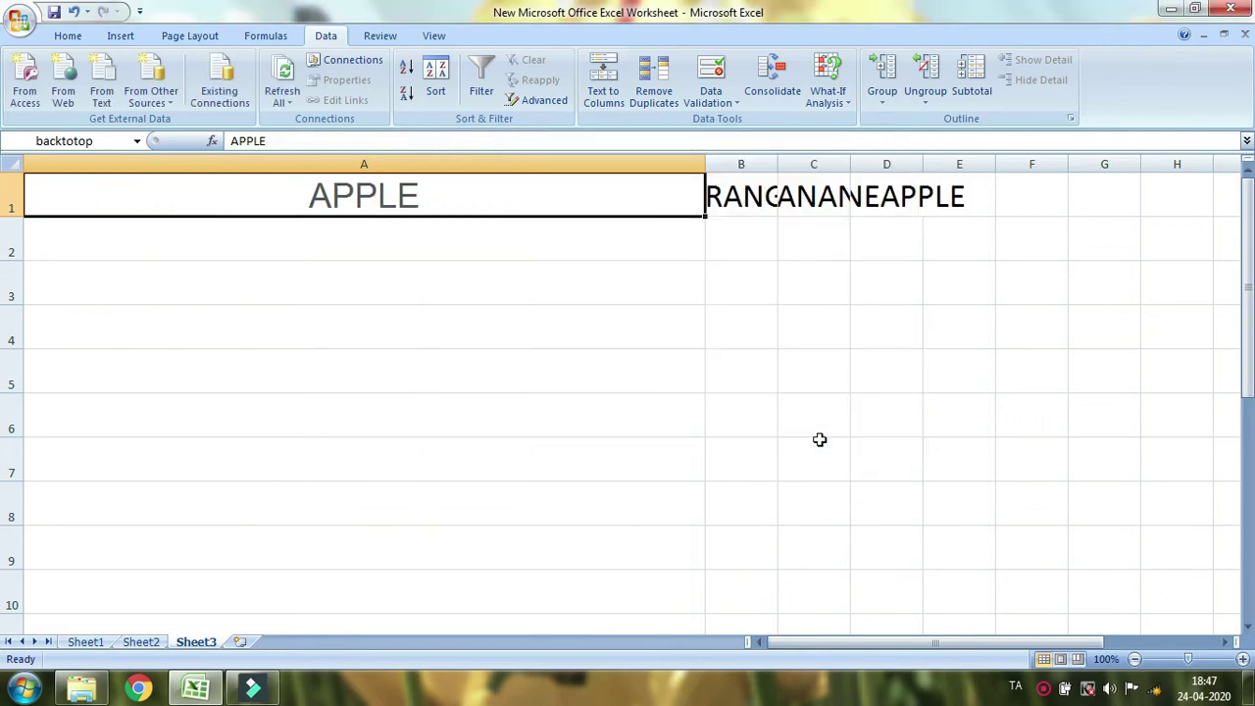
pyautogui.click(644, 323)
pyautogui.click(13, 165)
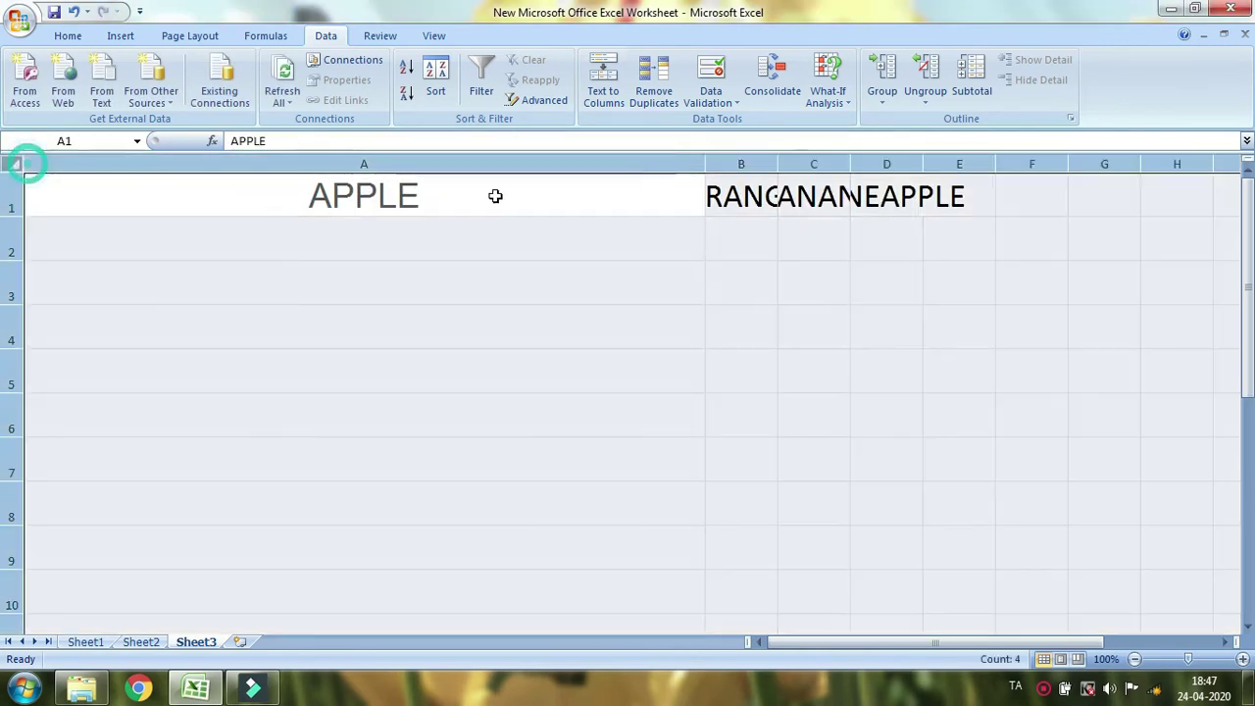
pyautogui.moveTo(705, 164); pyautogui.dragTo(369, 164)
pyautogui.moveTo(221, 191); pyautogui.dragTo(147, 177)
pyautogui.click(297, 286)
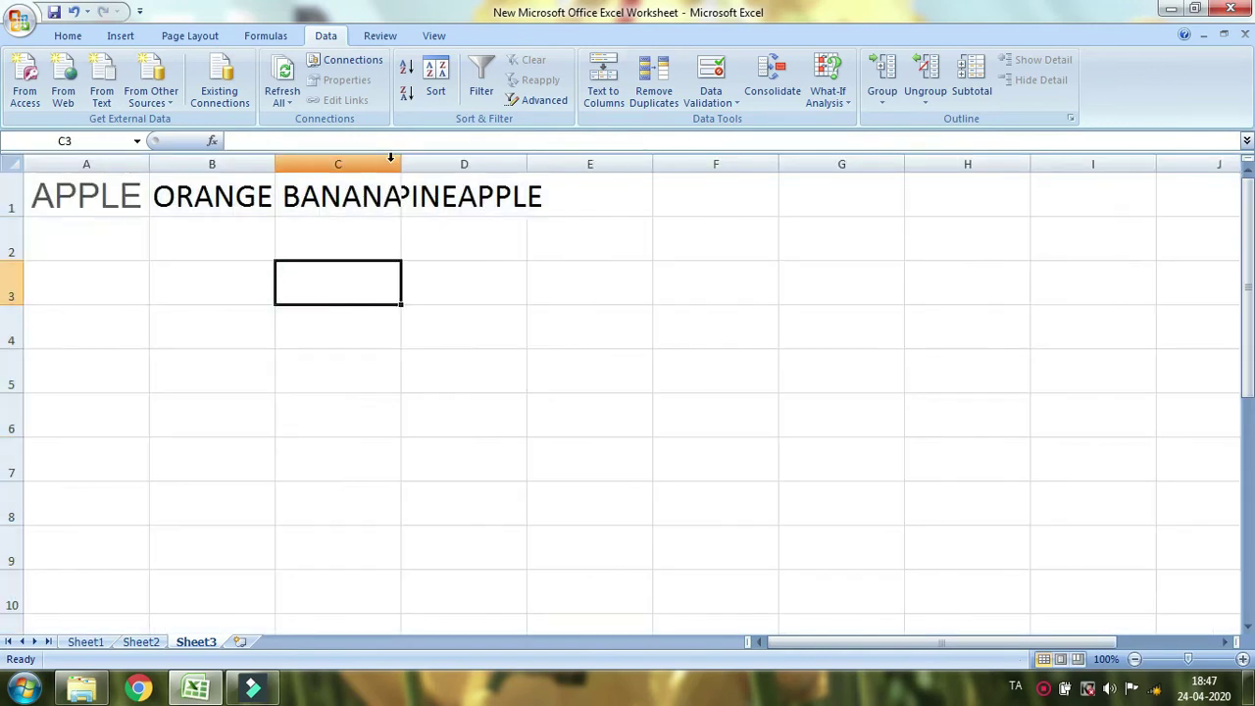
pyautogui.click(14, 165)
pyautogui.doubleClick(149, 163)
# Step: Select the four fruit cells A1 to D1
pyautogui.click(533, 358)
pyautogui.click(78, 198)
pyautogui.click(224, 196)
pyautogui.click(359, 196)
pyautogui.click(554, 186)
pyautogui.moveTo(128, 199); pyautogui.dragTo(494, 196)
# Step: Apply All Borders to the fruit cells A1:D1, then select A1:D2
pyautogui.click(68, 35)
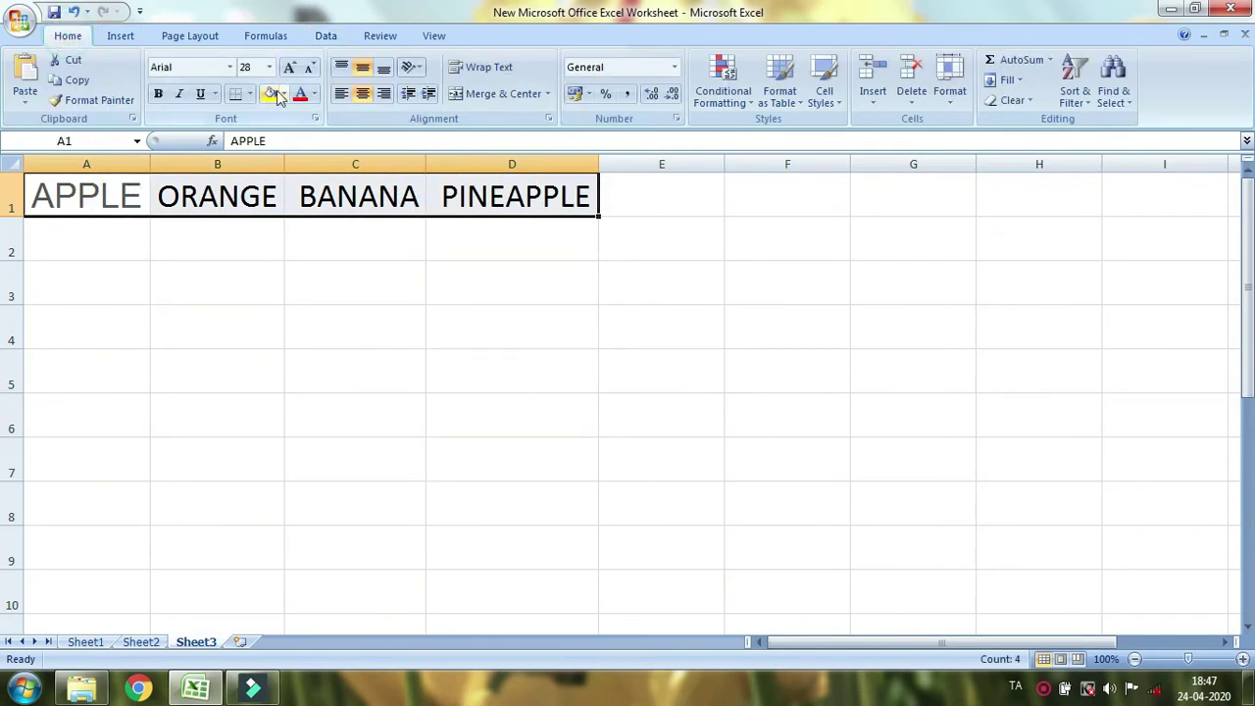
pyautogui.click(251, 94)
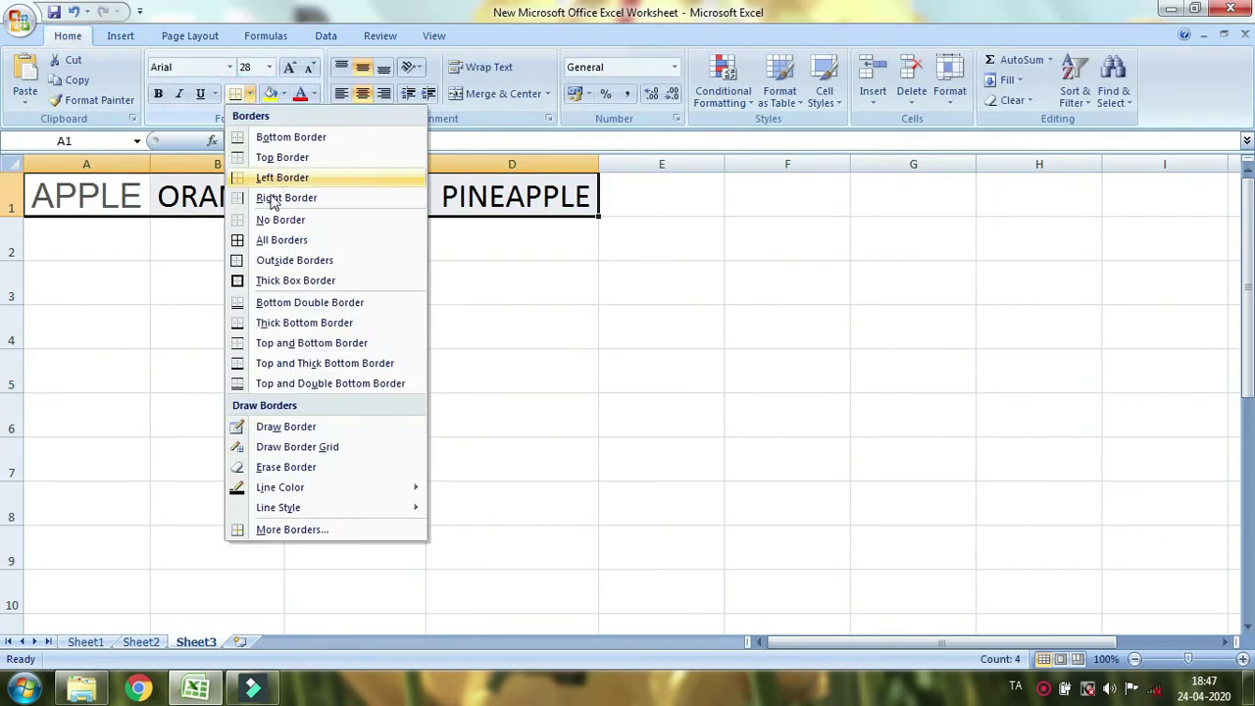
pyautogui.click(266, 240)
pyautogui.click(532, 317)
pyautogui.moveTo(85, 201); pyautogui.dragTo(529, 204)
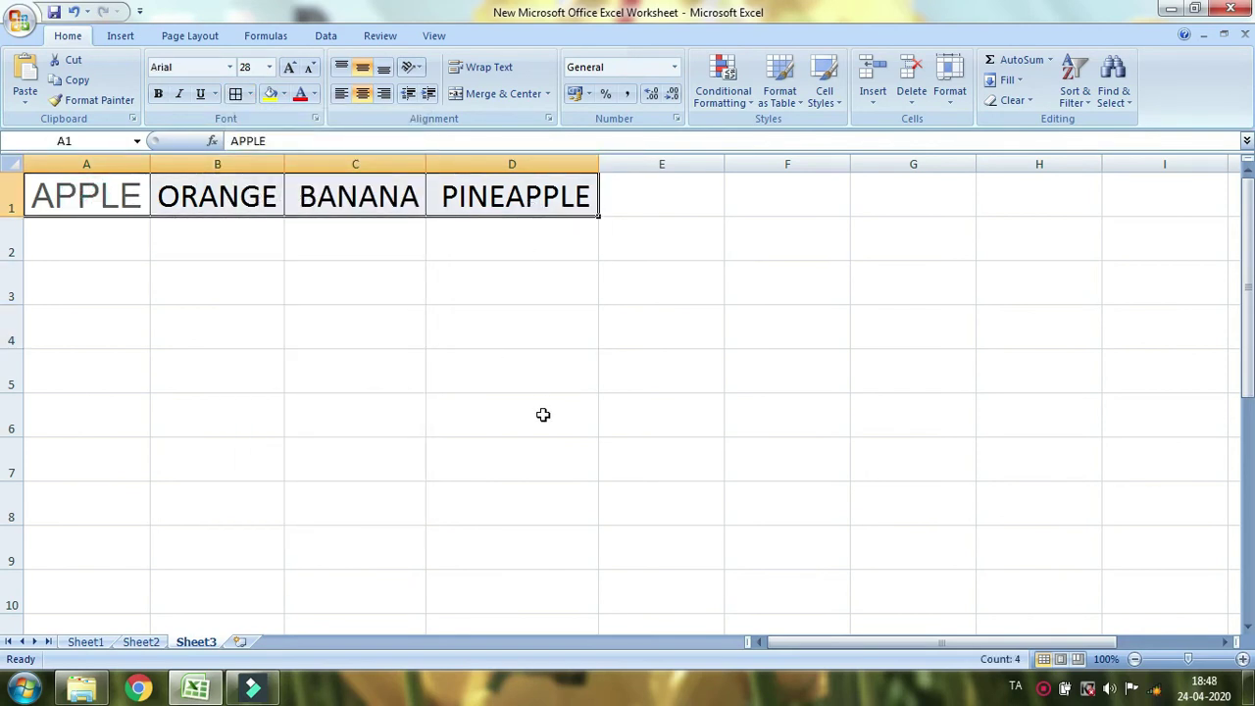